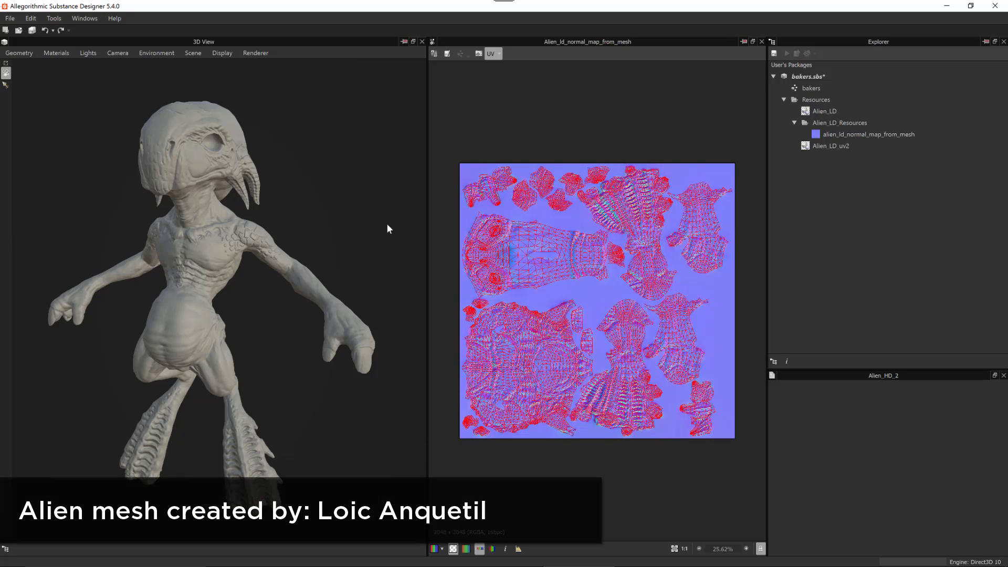
Display the Alien_LD_uv2 mesh in the 3D view in place of the current alien mesh
mouse_move(350, 209)
mouse_down()
mouse_move(319, 203)
mouse_move(359, 206)
mouse_up()
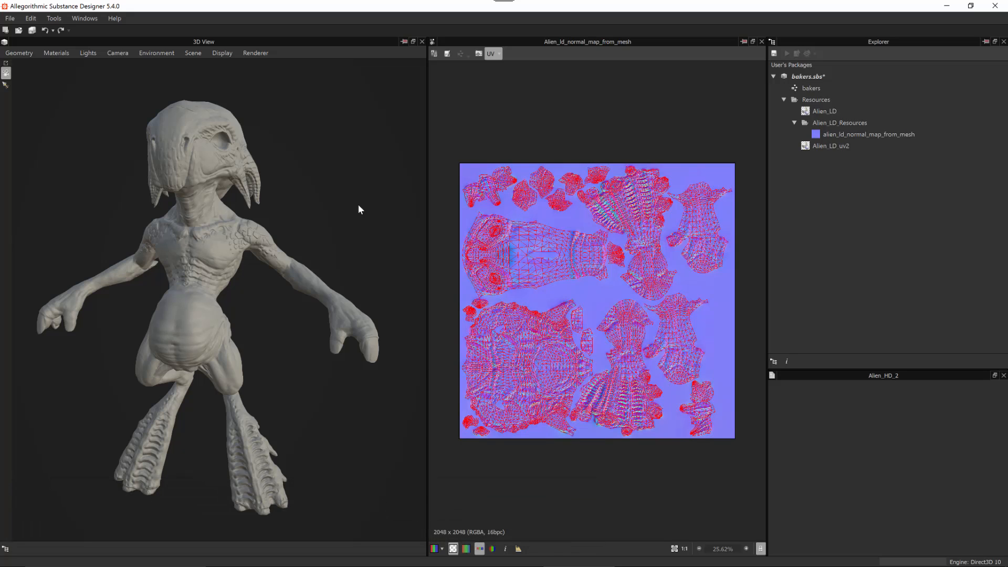
mouse_move(371, 189)
mouse_down()
mouse_move(363, 196)
mouse_move(373, 187)
mouse_up()
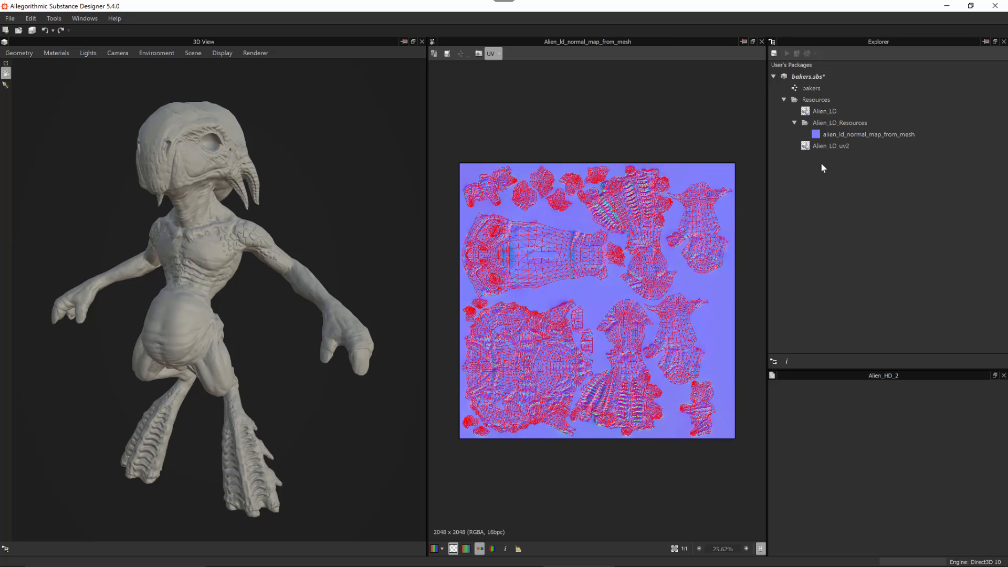
click(807, 148)
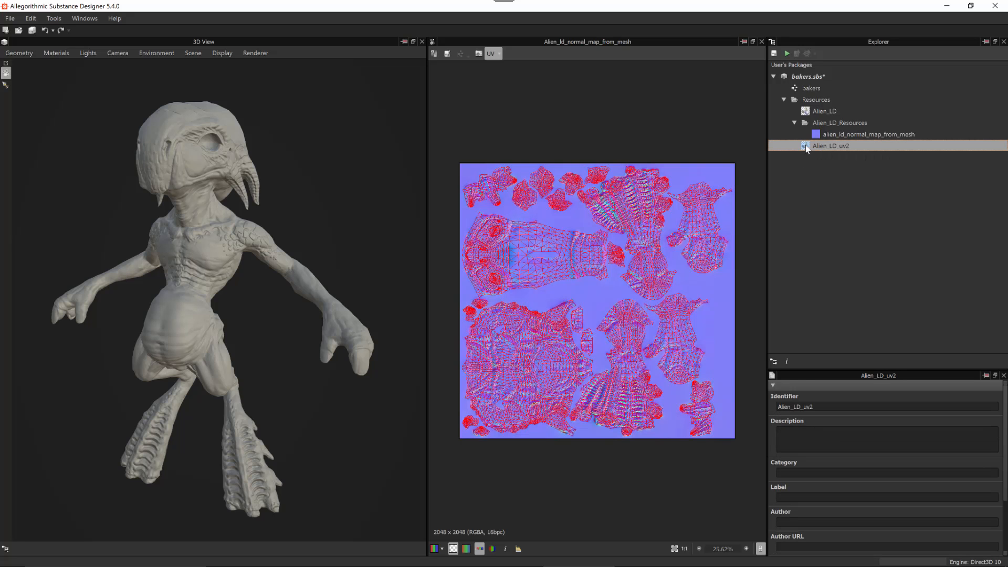
right_drag(274, 256, 403, 460)
drag(403, 460, 269, 297)
right_drag(269, 297, 256, 326)
drag(256, 327, 315, 326)
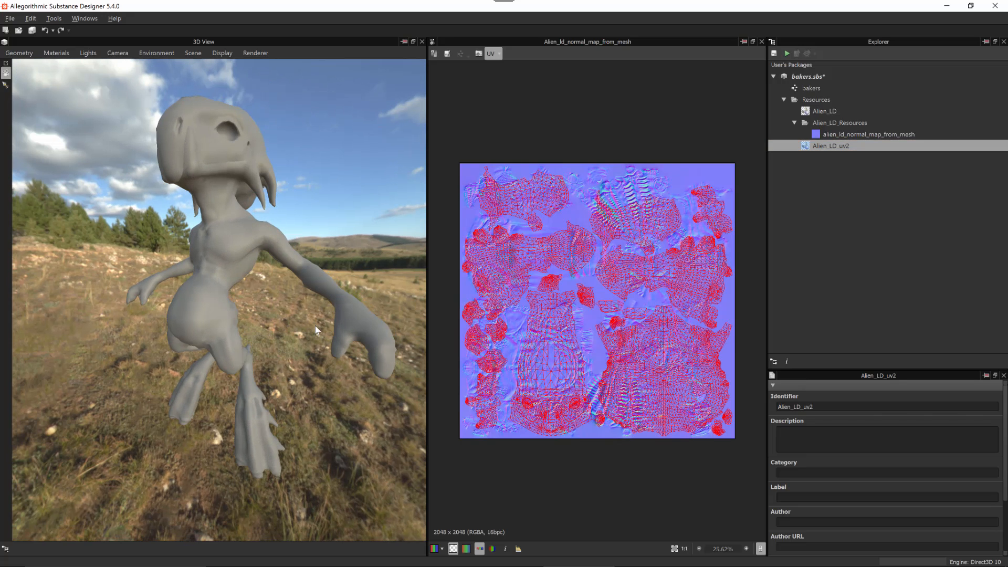
Hide the environment background in the 3D view by setting its Is Visible property to False
drag(337, 206, 242, 127)
click(159, 54)
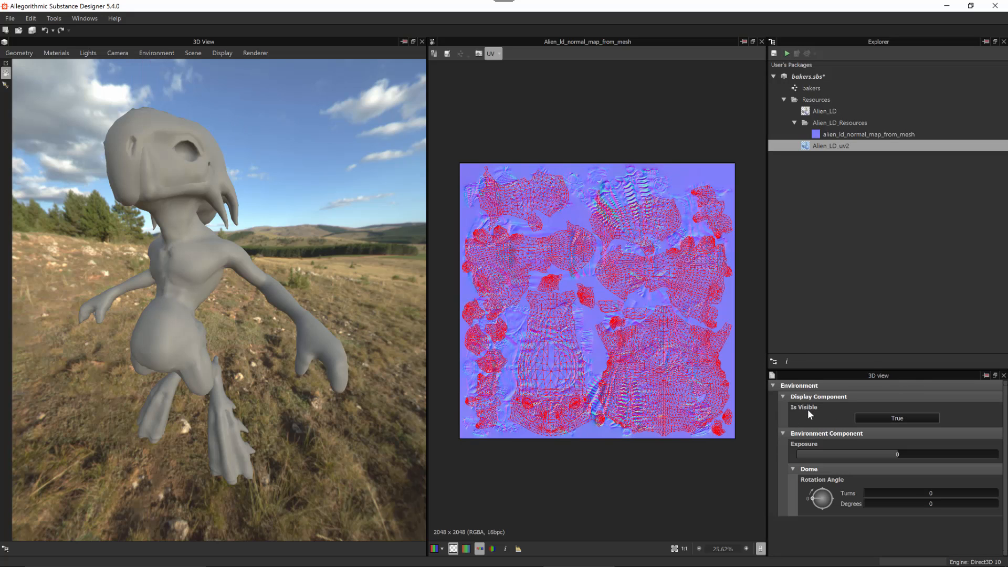
click(883, 418)
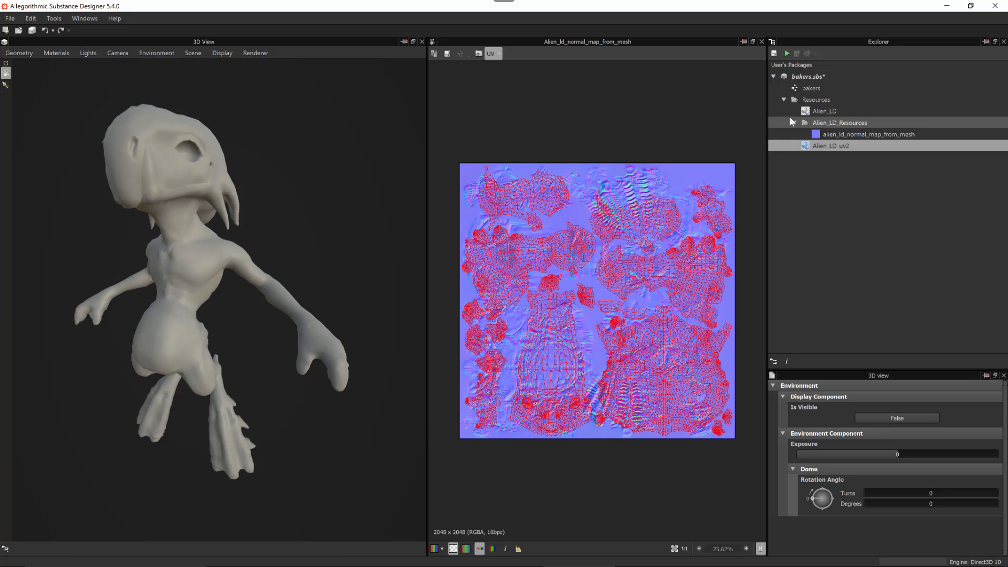
Apply alien_ld_normal_map_from_mesh to the Normal channel of the mesh in the 3D view and inspect it
click(848, 135)
drag(855, 135, 286, 171)
click(324, 242)
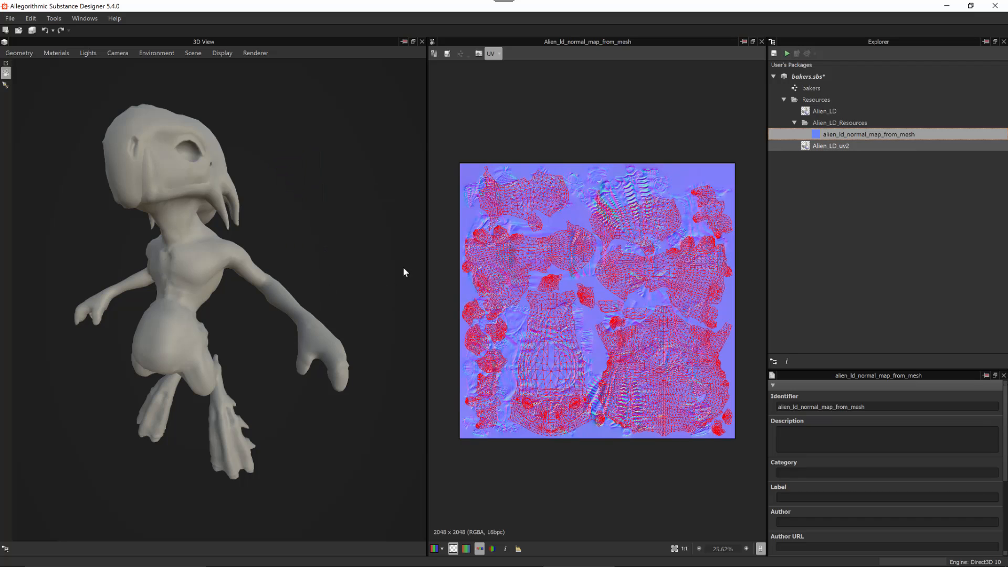
drag(270, 231, 182, 238)
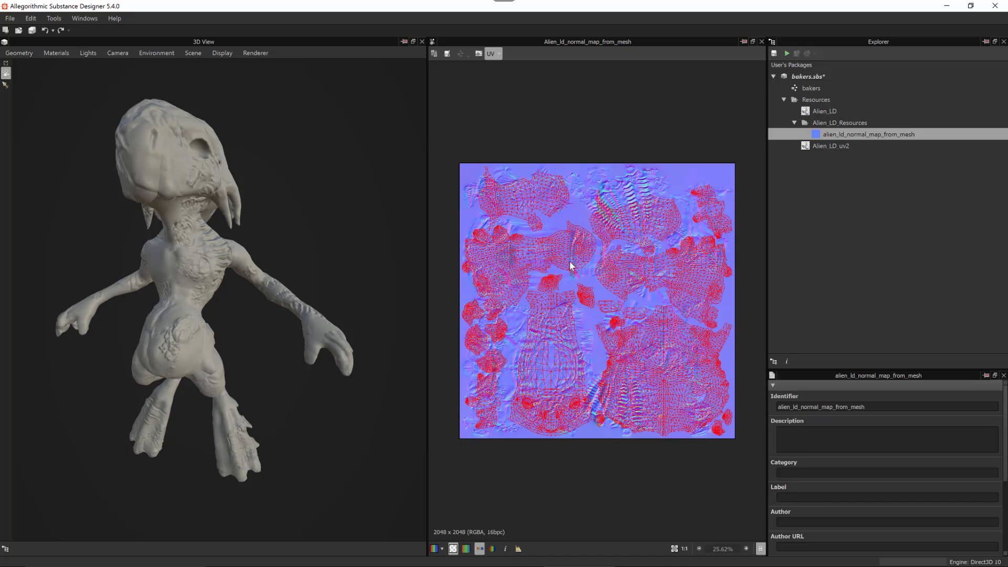
click(19, 53)
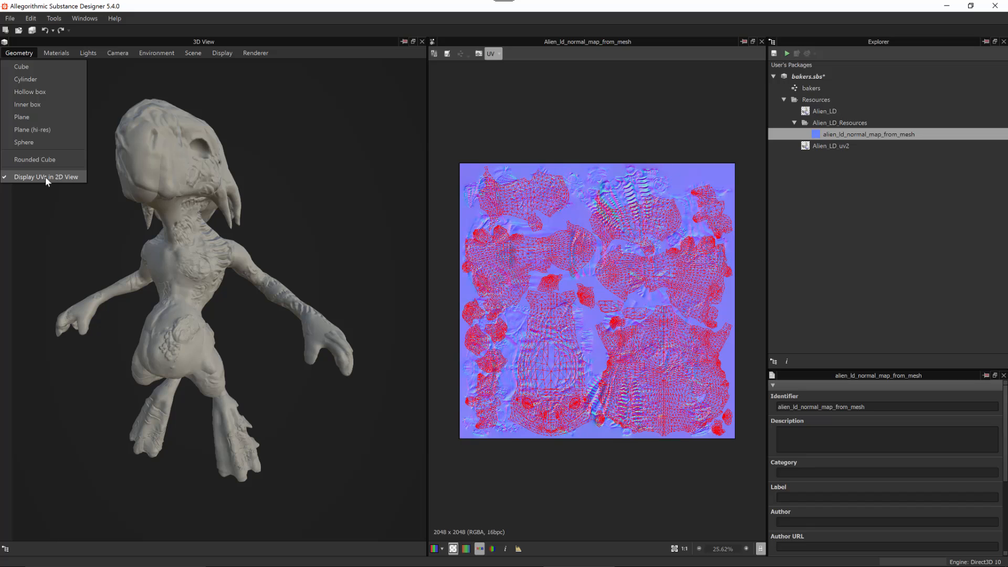
click(820, 245)
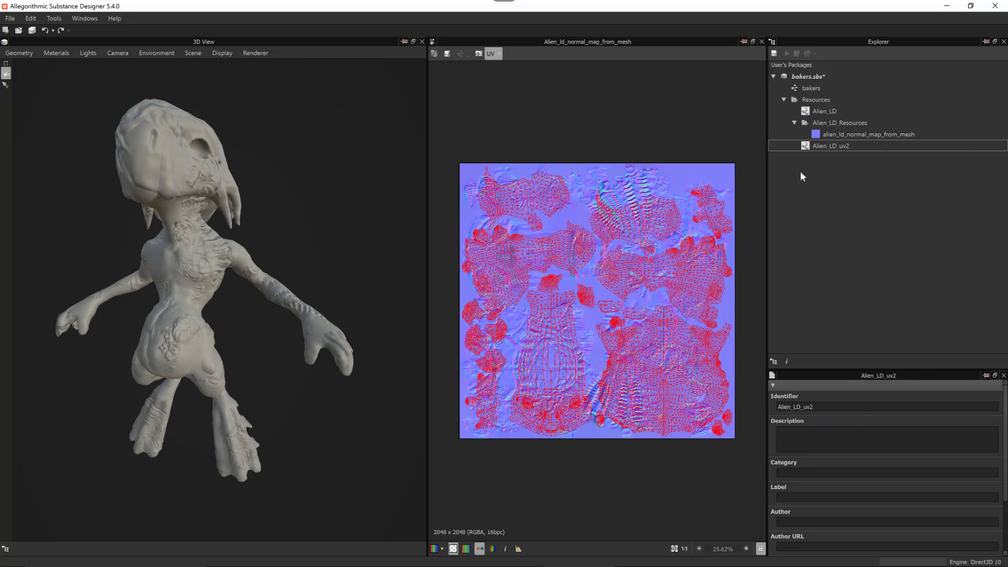
In the model information baking for Alien_LD_uv2, replace the Normal Map from Mesh baker with a Transferred Texture from Mesh baker
click(826, 143)
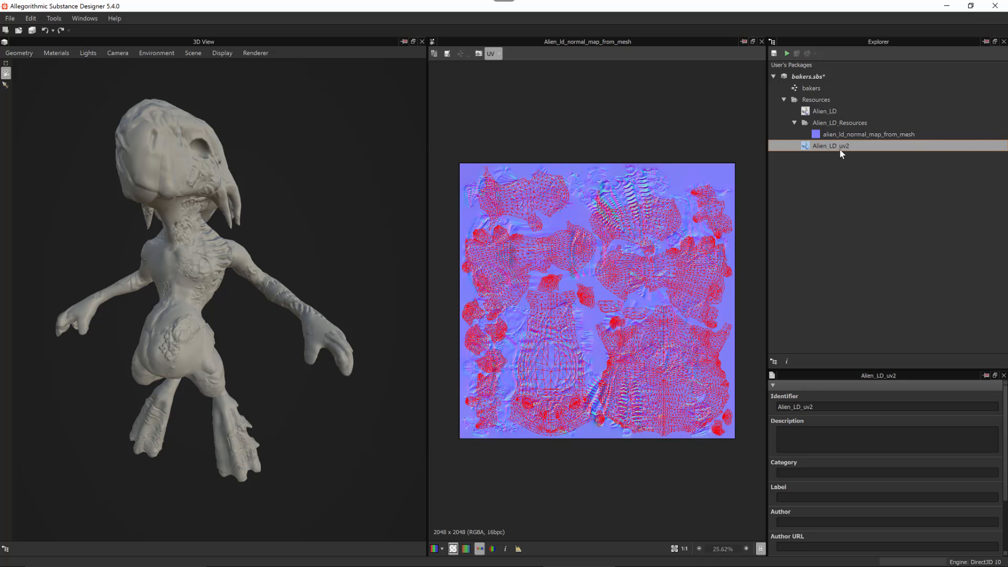
right_click(825, 148)
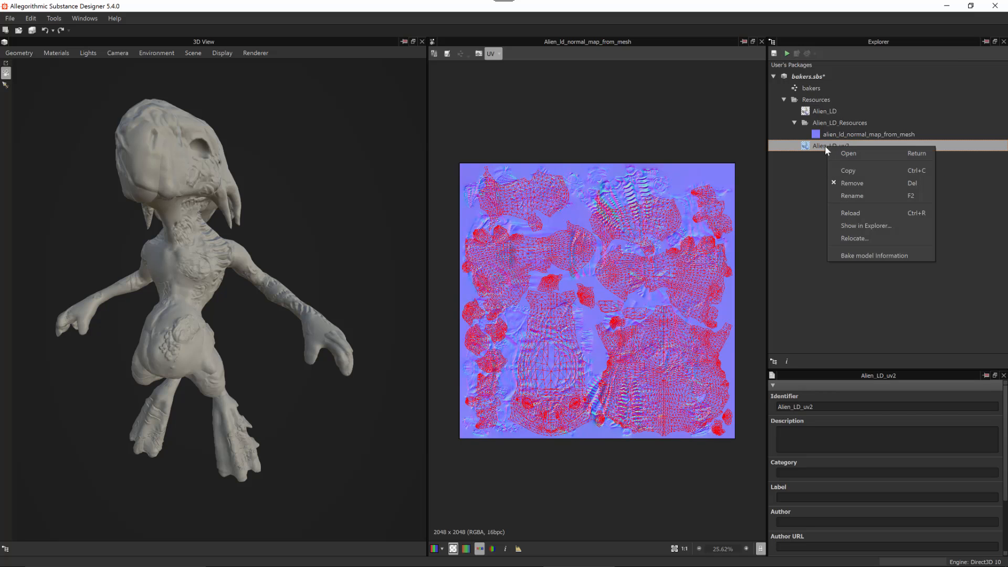
click(852, 256)
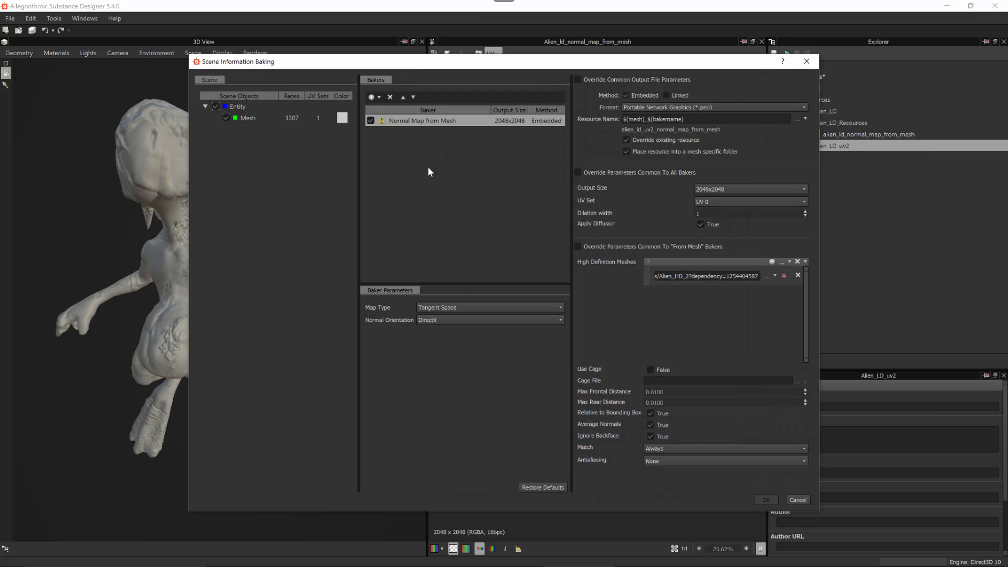
click(390, 96)
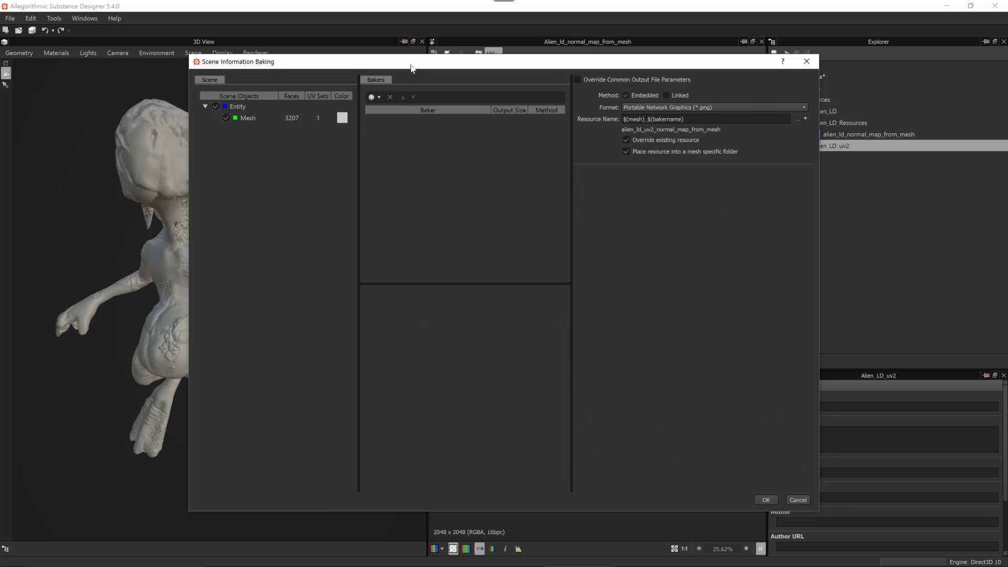
drag(411, 67, 390, 75)
click(354, 104)
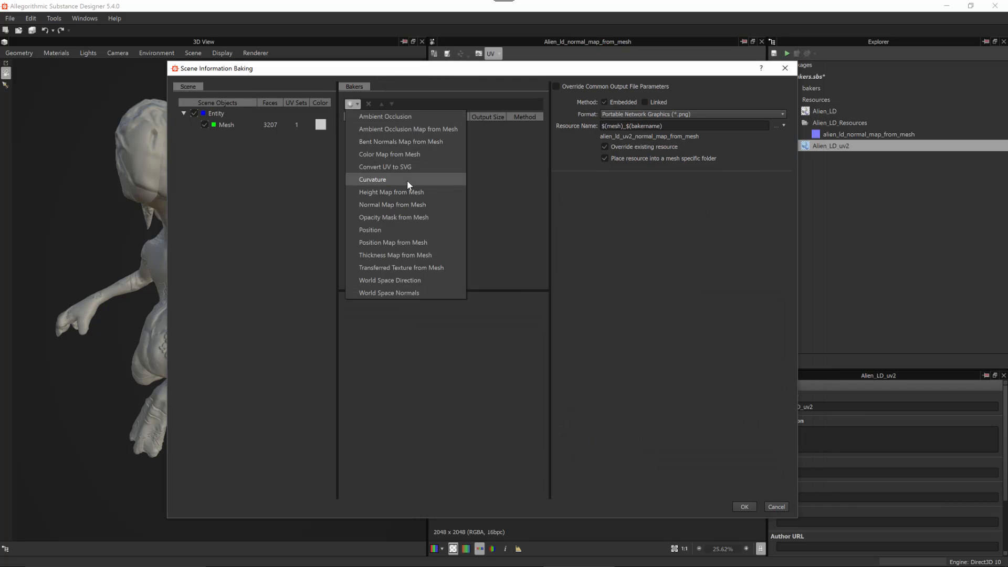
click(415, 267)
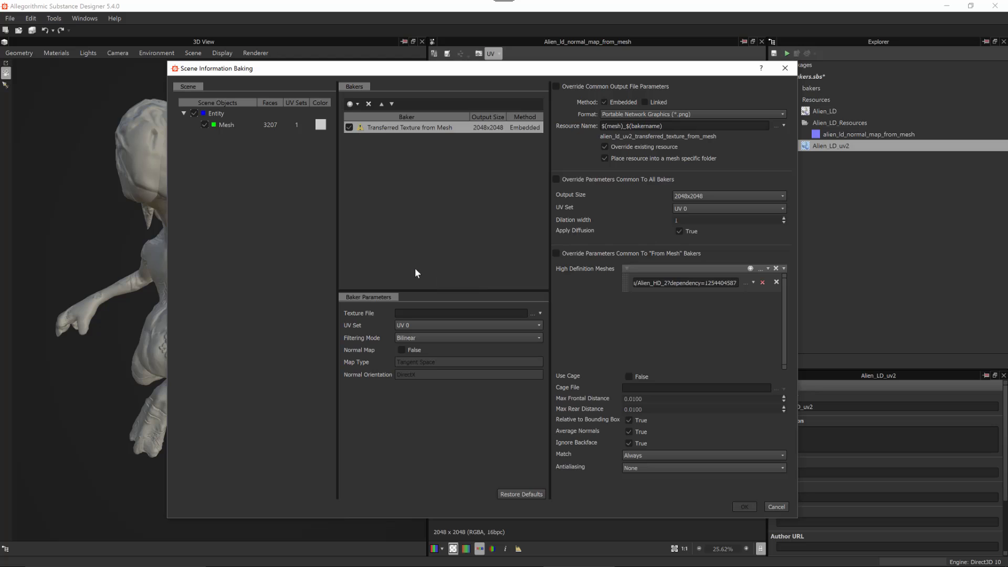
drag(341, 215, 302, 212)
drag(508, 255, 557, 254)
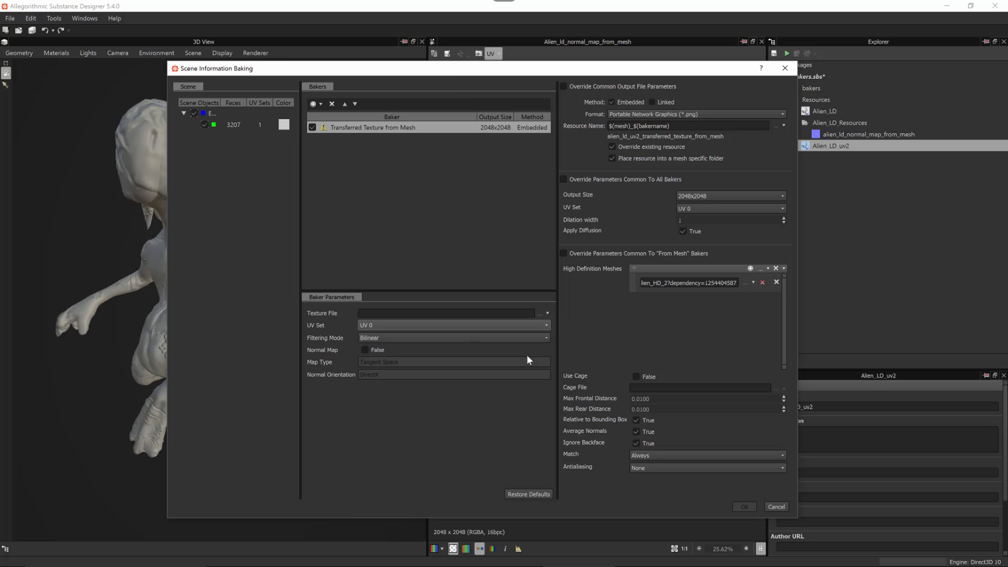
Use the alien_ld_normal_map_from_mesh resource as the baker's texture file and set Normal Map to True
click(543, 314)
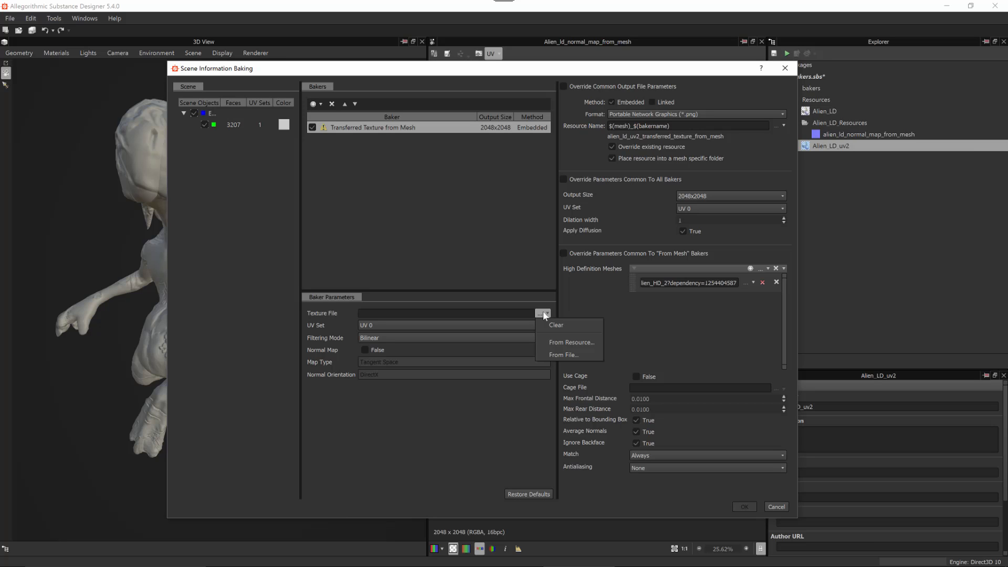
click(572, 342)
click(462, 184)
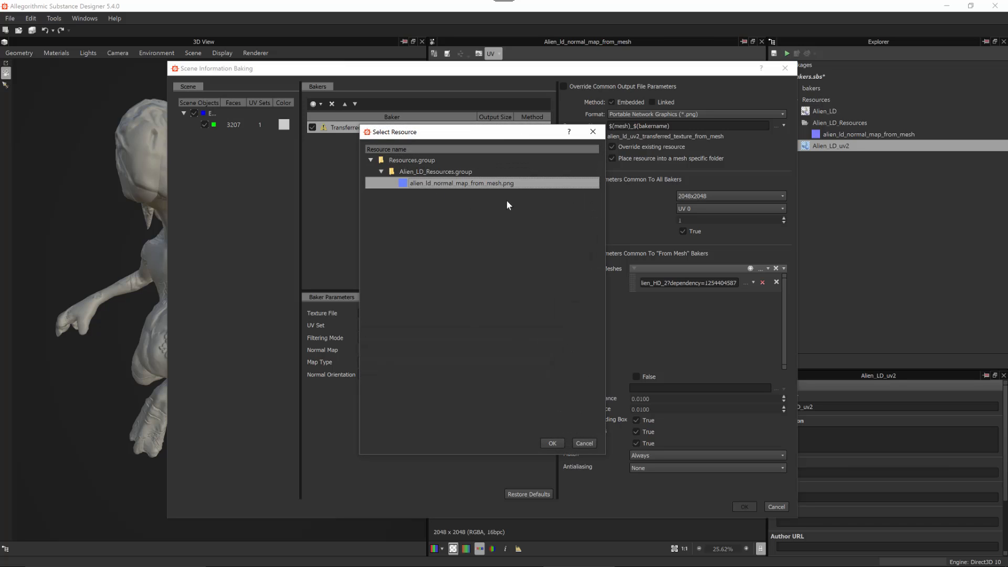
click(552, 443)
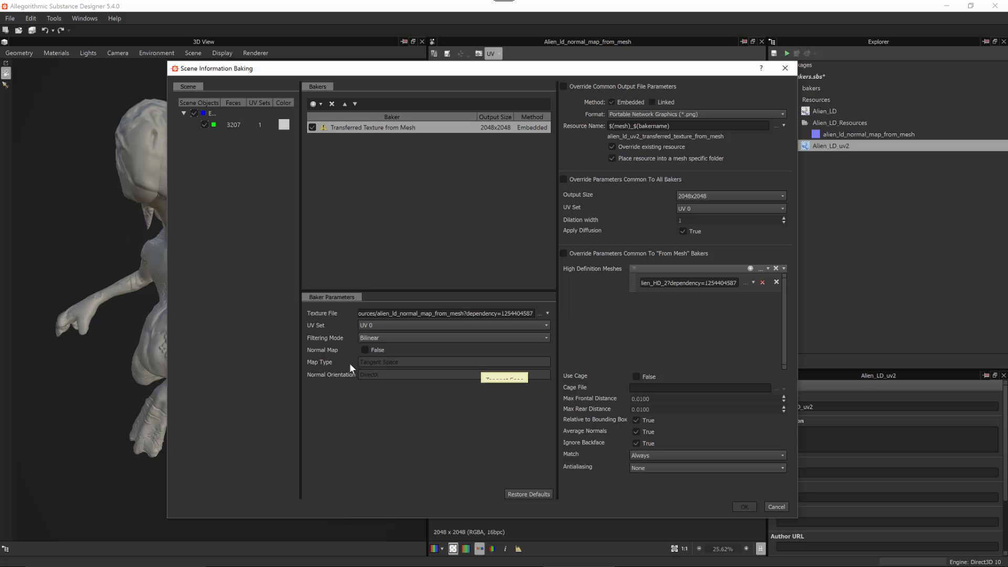
click(365, 350)
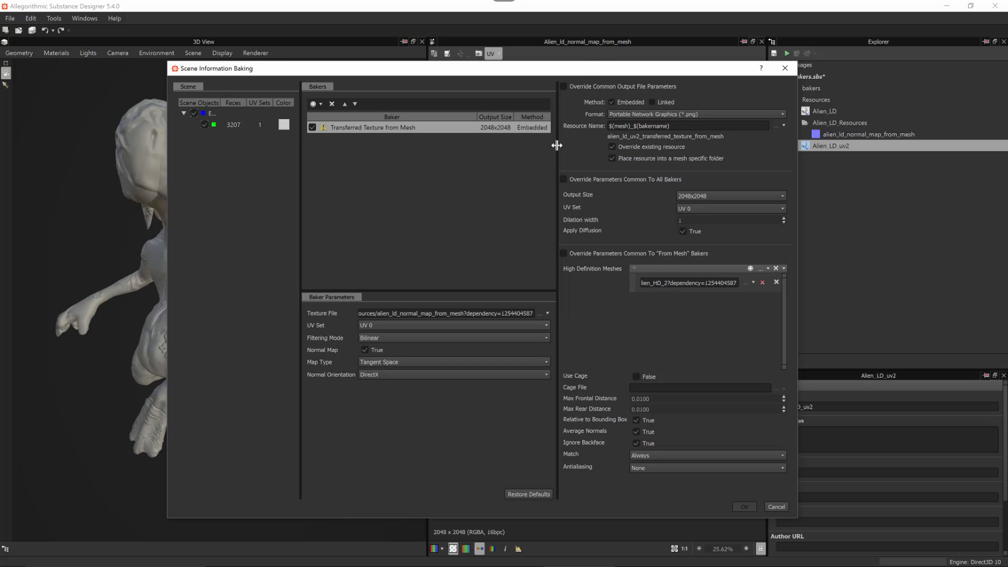
Set the high definition mesh to the Alien_LD.fbx resource and run the texture transfer bake
drag(556, 145, 526, 145)
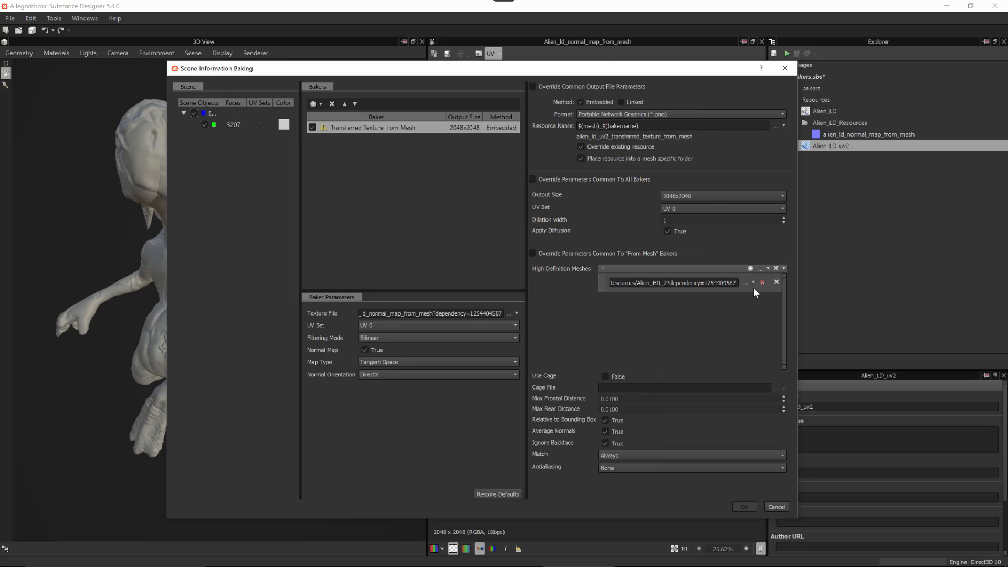
drag(693, 68, 652, 70)
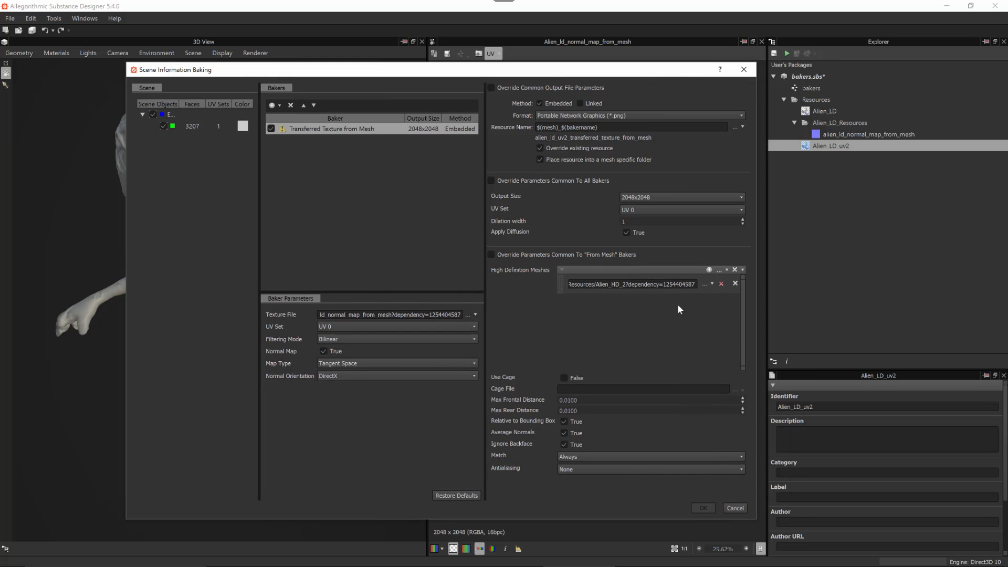
click(712, 285)
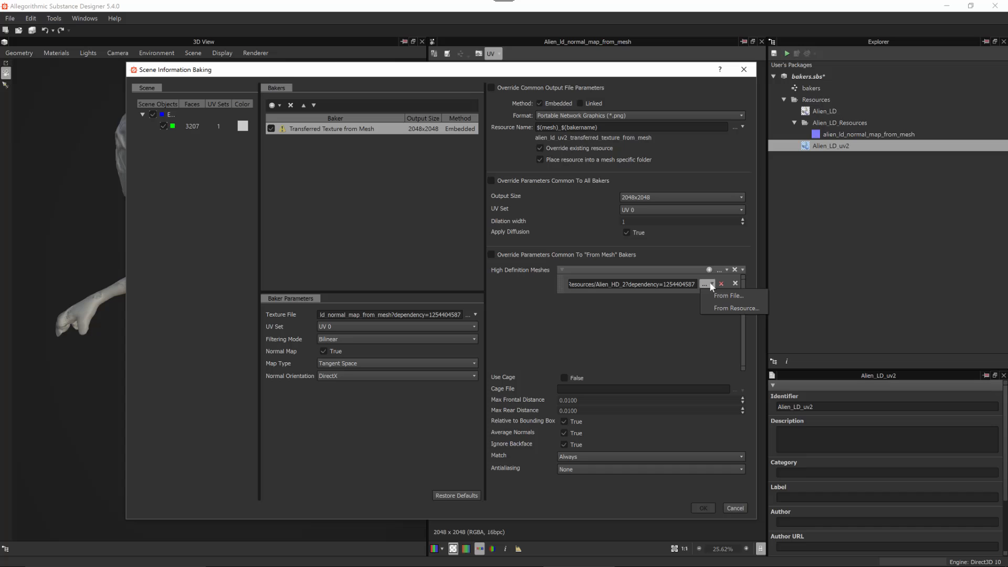
click(716, 308)
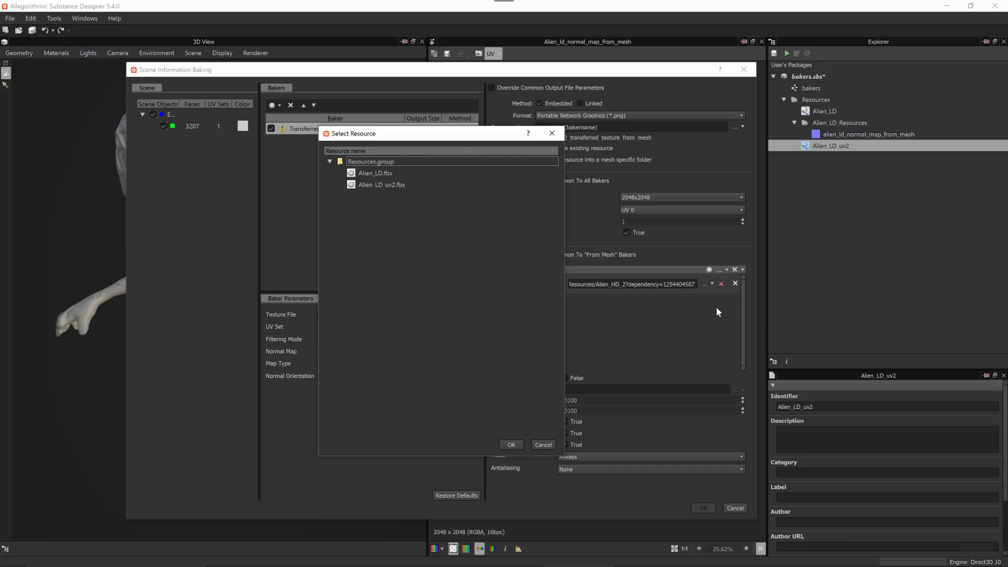
click(388, 176)
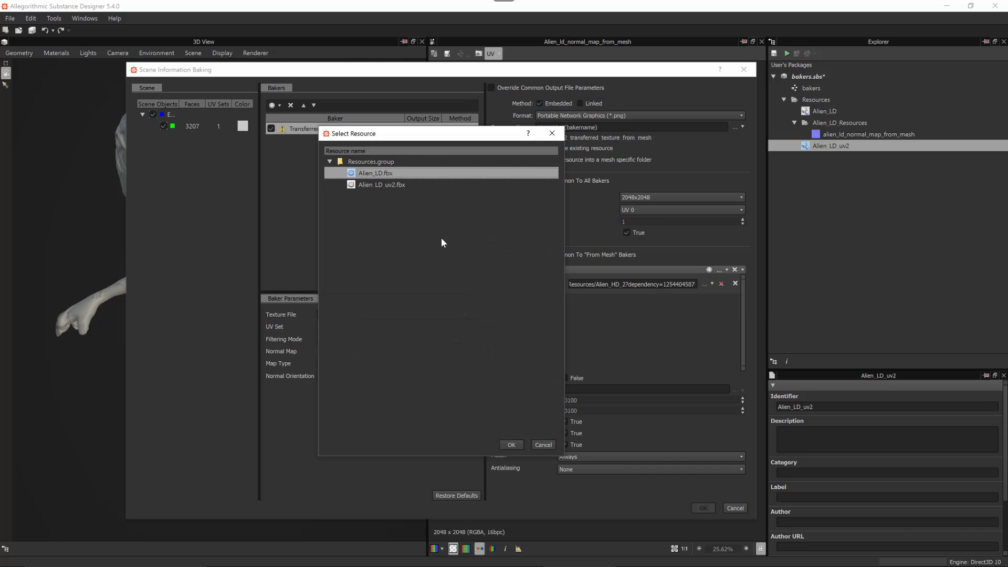
click(510, 445)
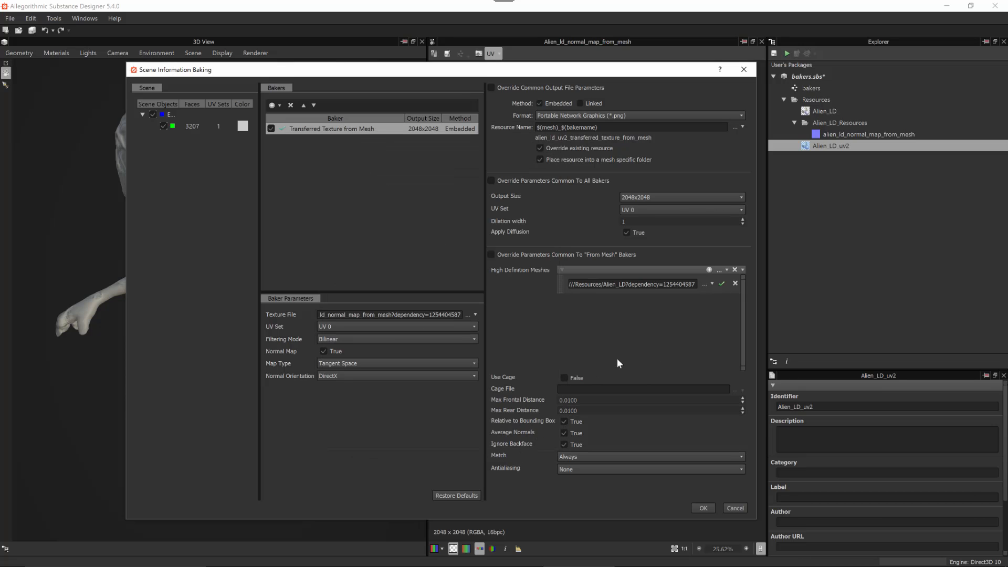
click(703, 508)
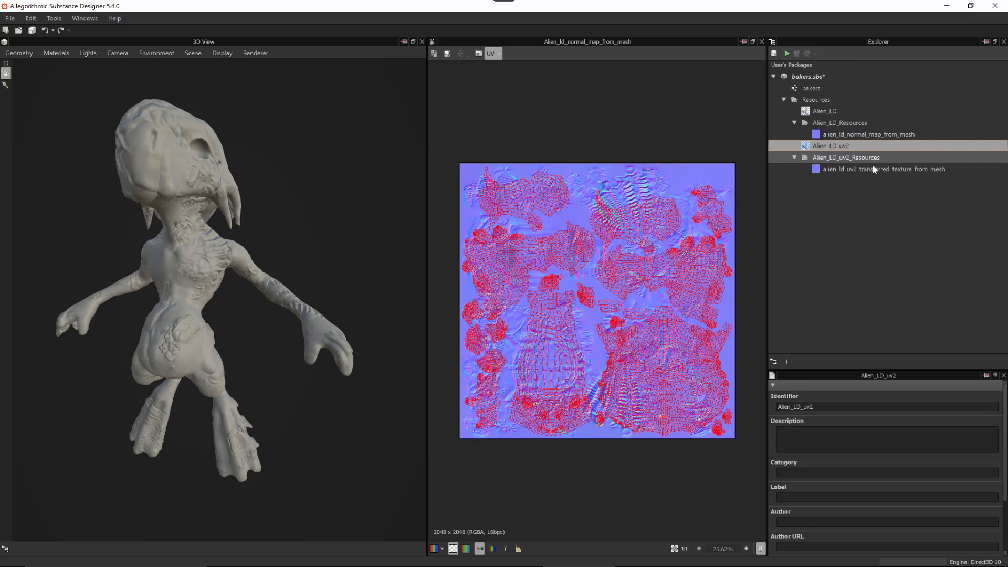
Open alien_ld_uv2_transferred_texture_from_mesh in the 2D view and apply it to the alien's Normal channel in the 3D view
double_click(814, 169)
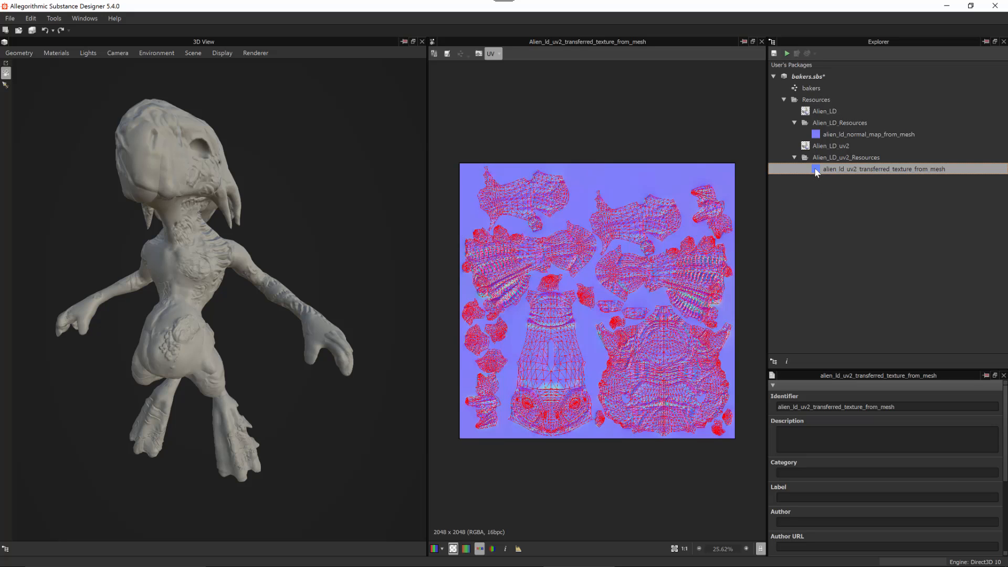
drag(816, 172, 169, 159)
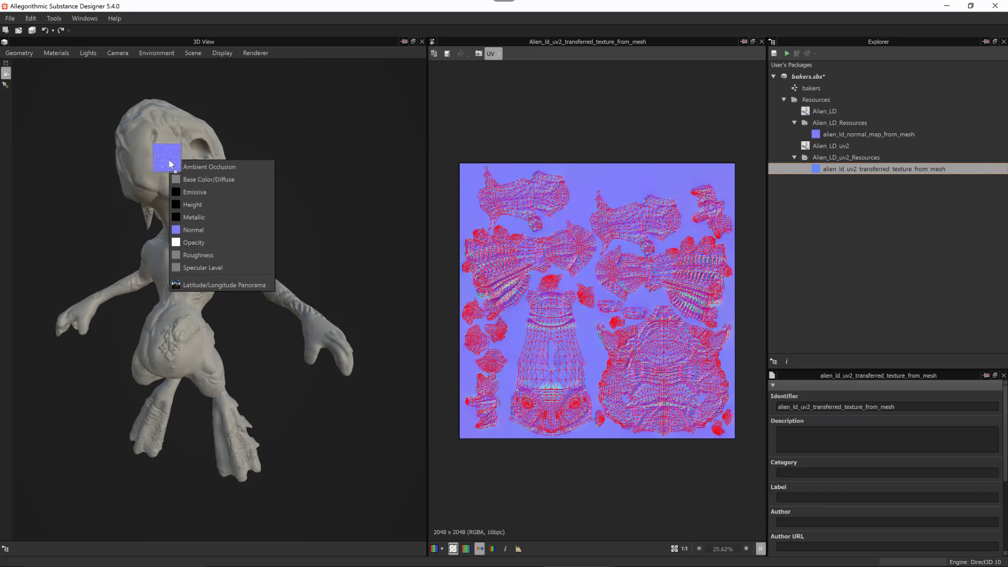
click(202, 229)
drag(377, 276, 317, 222)
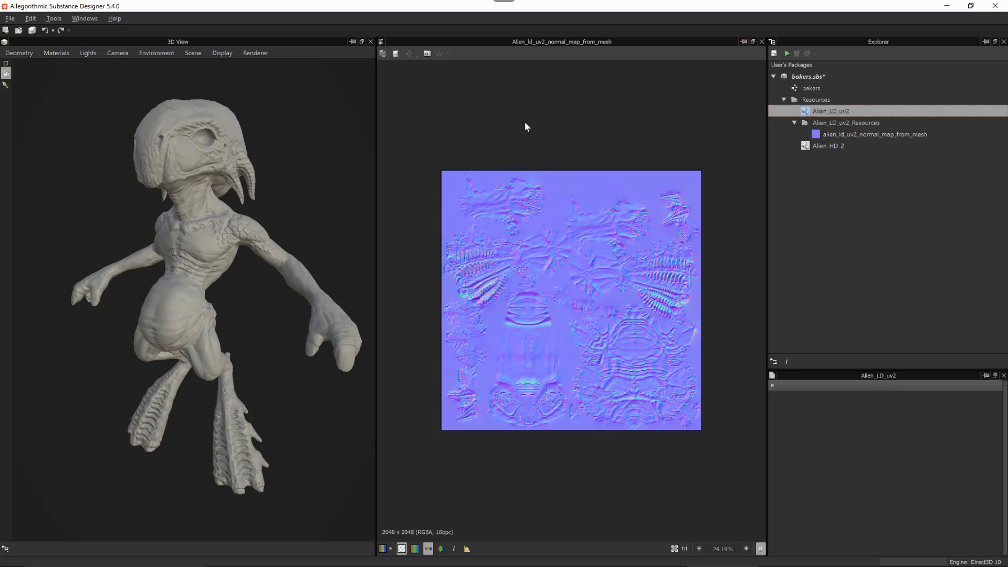
In the bake settings for Alien_LD_uv2, replace the Normal Map from Mesh baker with a Position Map from Mesh baker
right_click(827, 112)
click(852, 221)
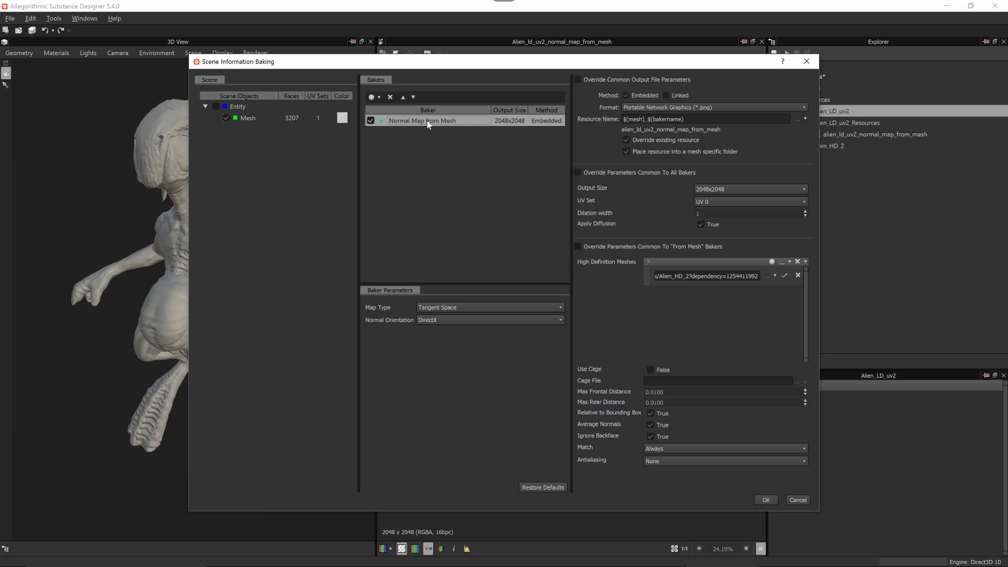
click(389, 97)
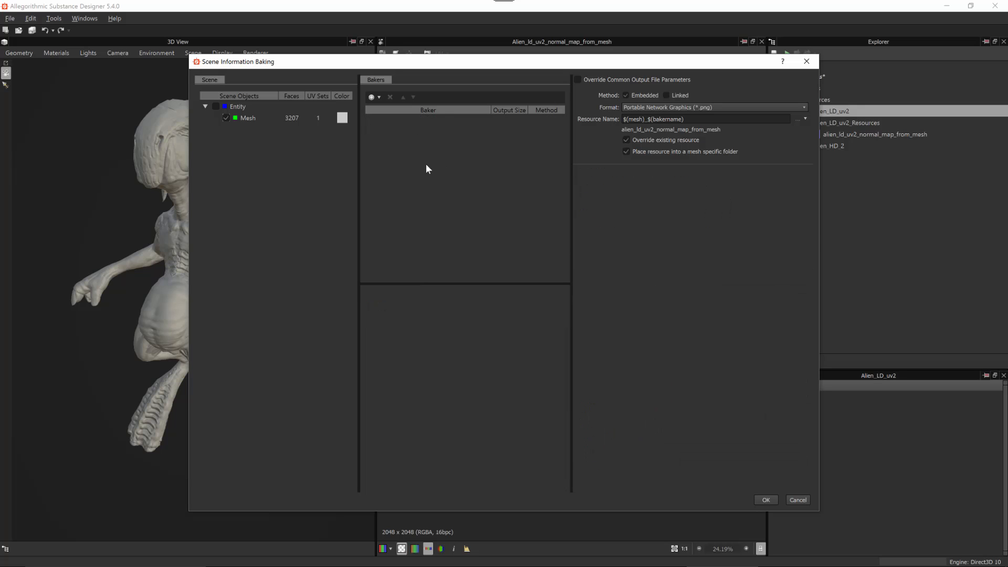
click(379, 97)
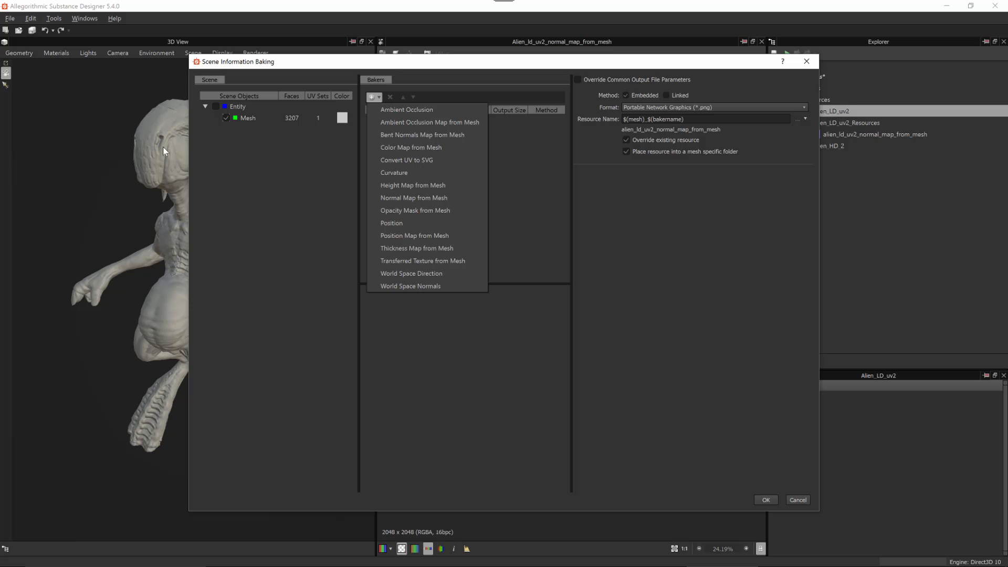
click(419, 237)
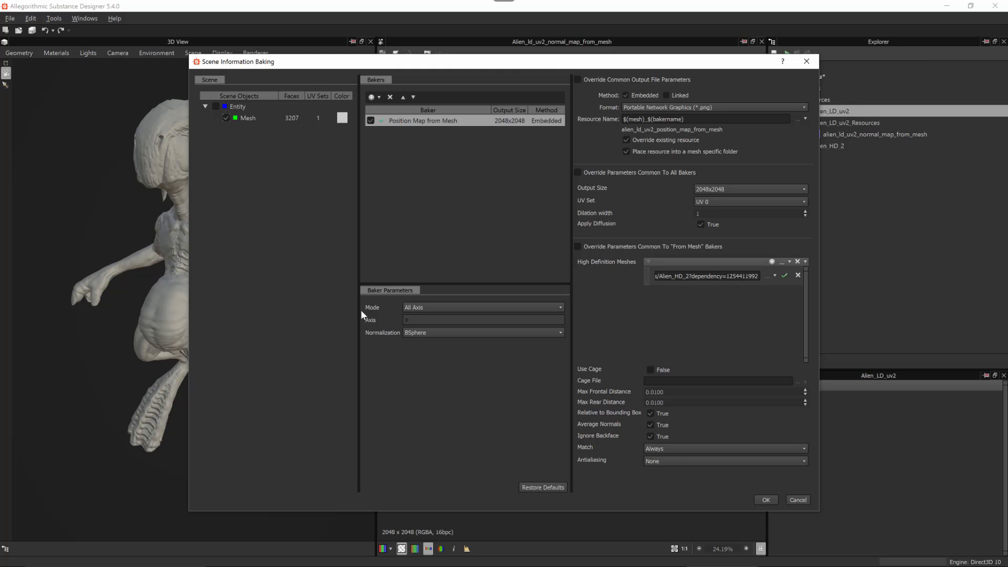
Set the Position Map from Mesh baker's mode to One Axis and its axis to Y
click(436, 309)
click(429, 316)
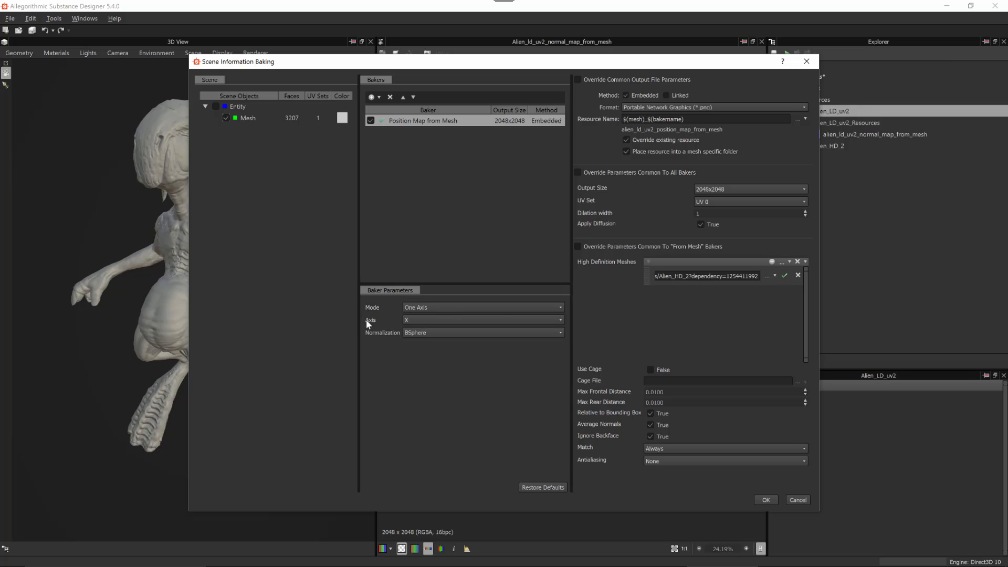
click(416, 319)
click(410, 335)
Add a World Space Normals baker and set its baking type to Tangent
click(373, 98)
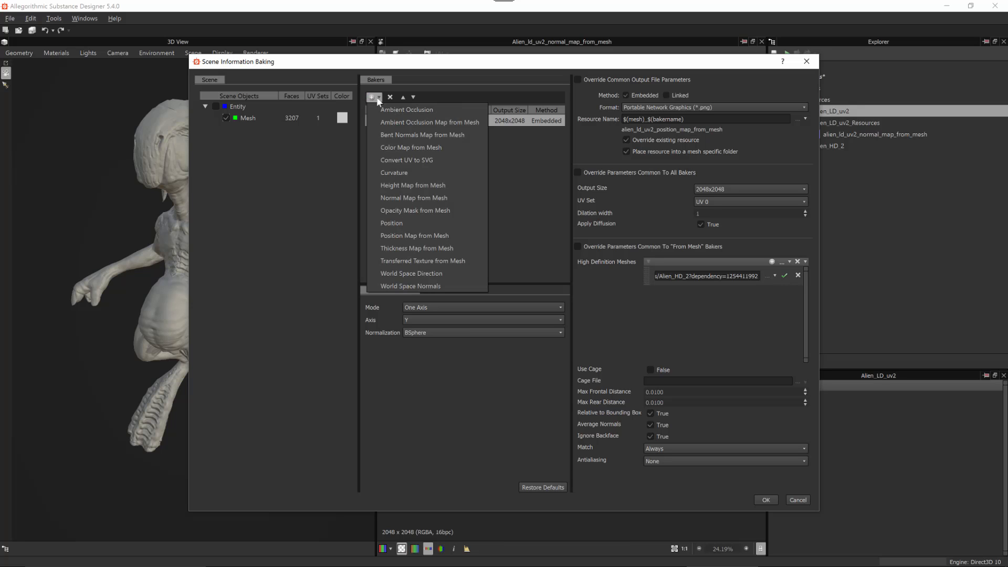
click(410, 285)
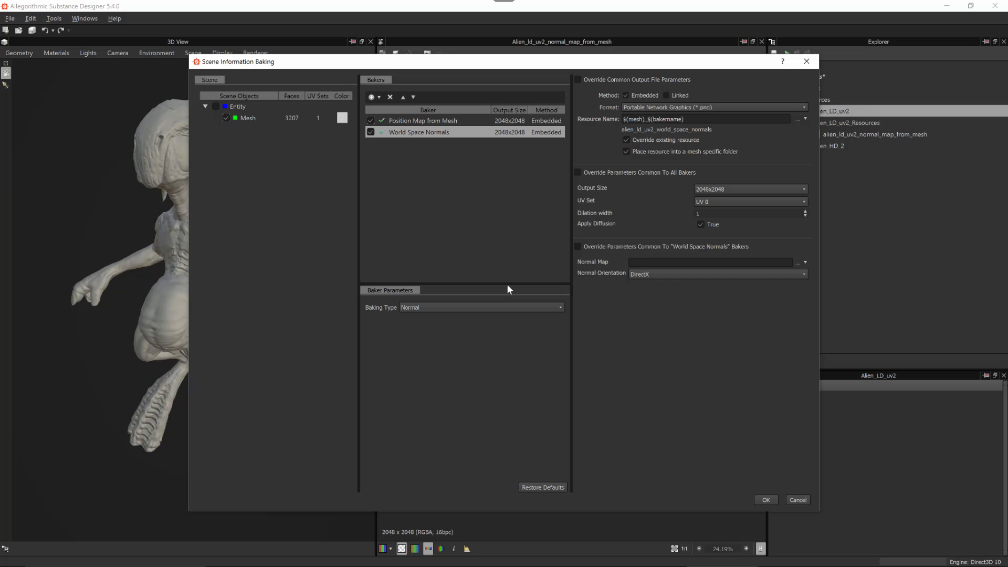
click(419, 307)
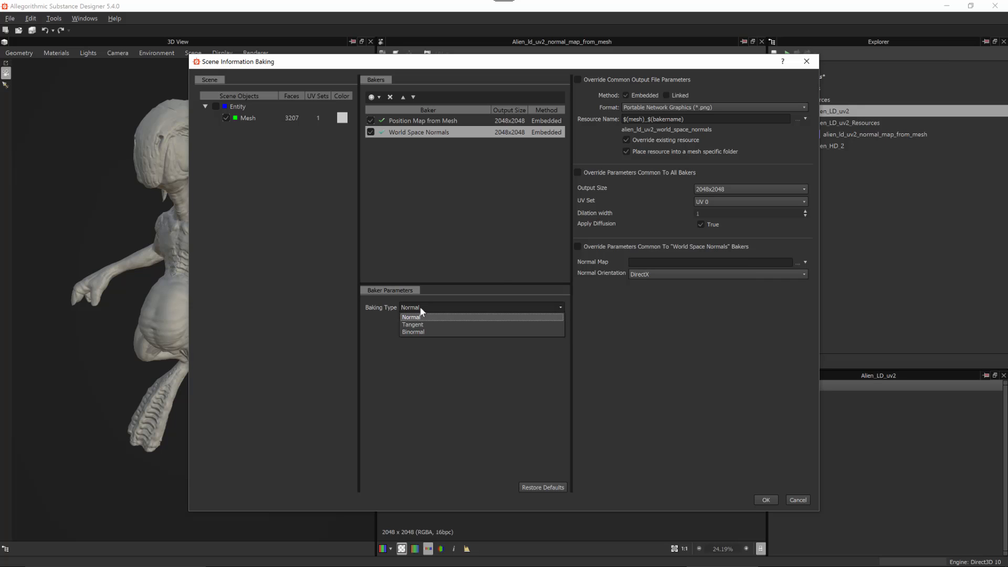
click(422, 324)
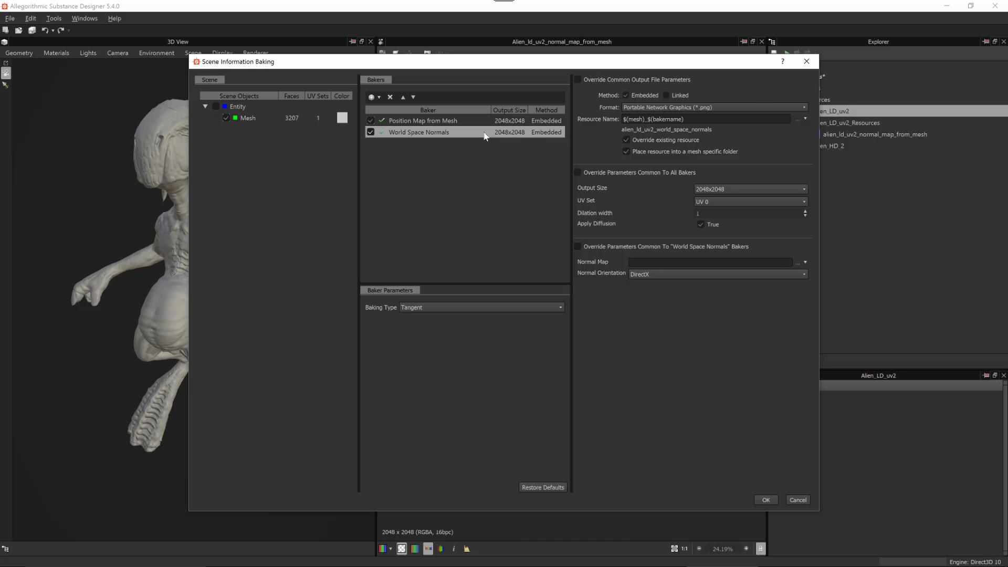
Add a second World Space Normals baker with the Binormal baking type and run the bake
click(374, 97)
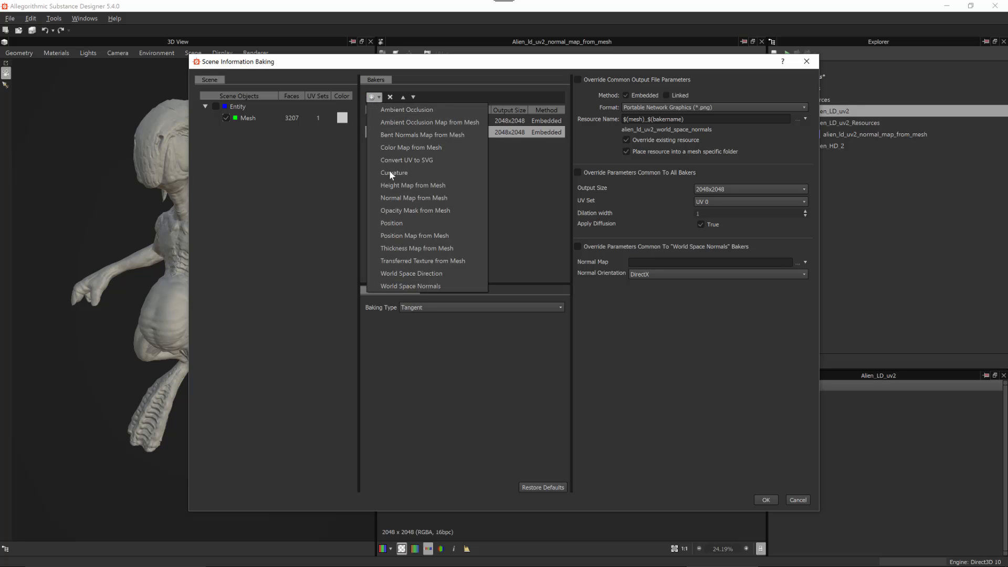
click(405, 287)
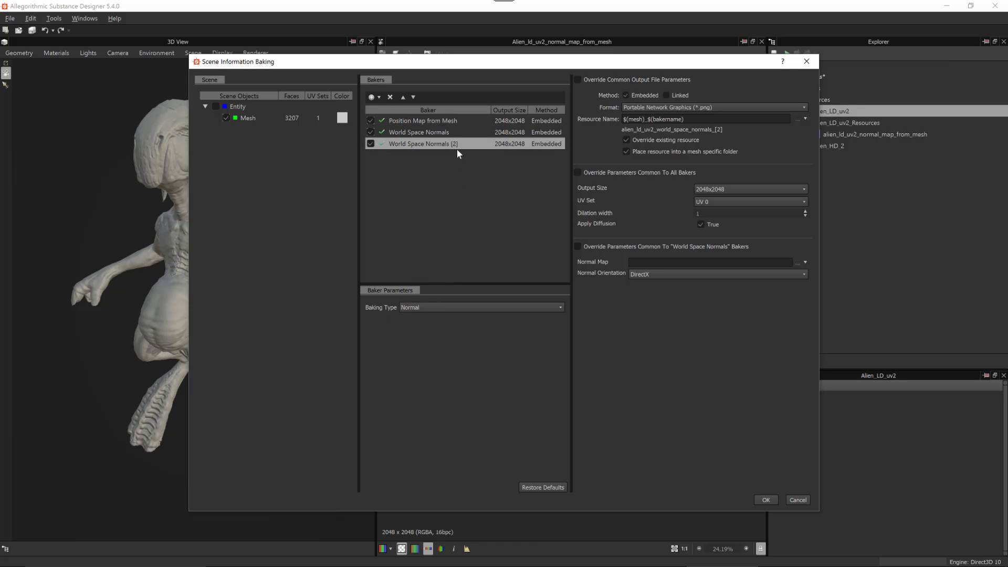
click(415, 310)
click(408, 330)
key(Return)
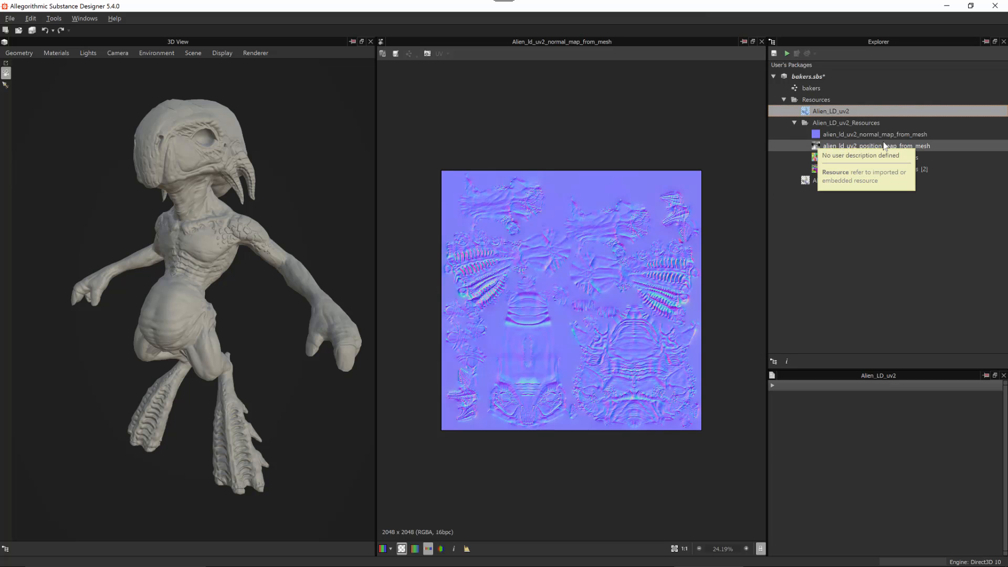
Open alien_ld_uv2_position_map_from_mesh in the 2D view and apply it to the alien's Base Color/Diffuse channel in the 3D view
double_click(815, 146)
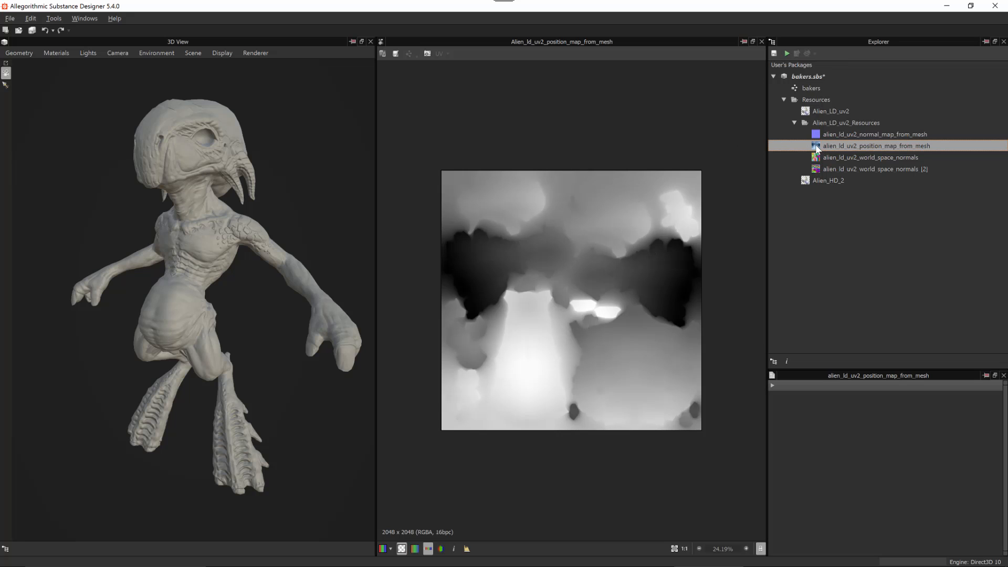
drag(817, 149, 240, 162)
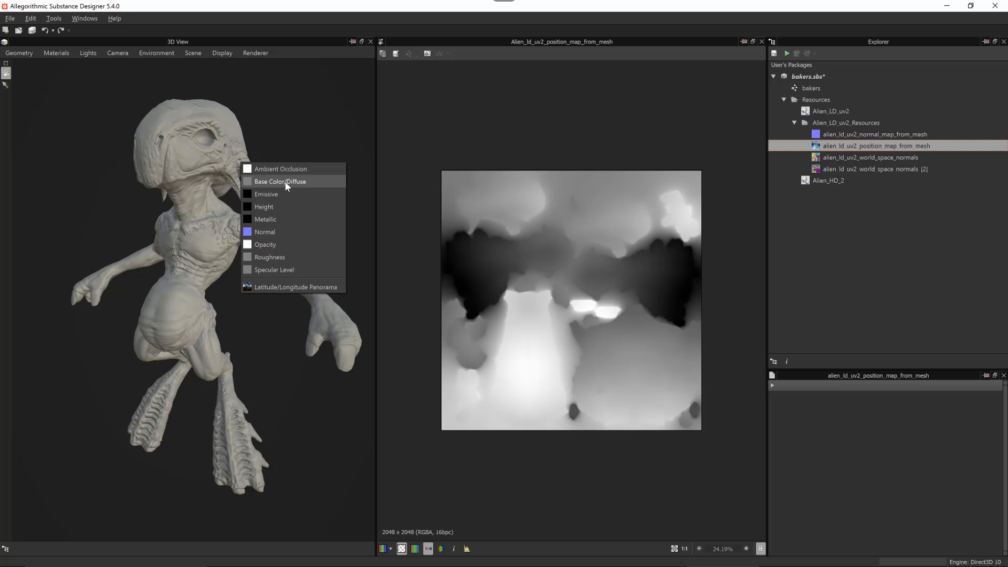
click(303, 184)
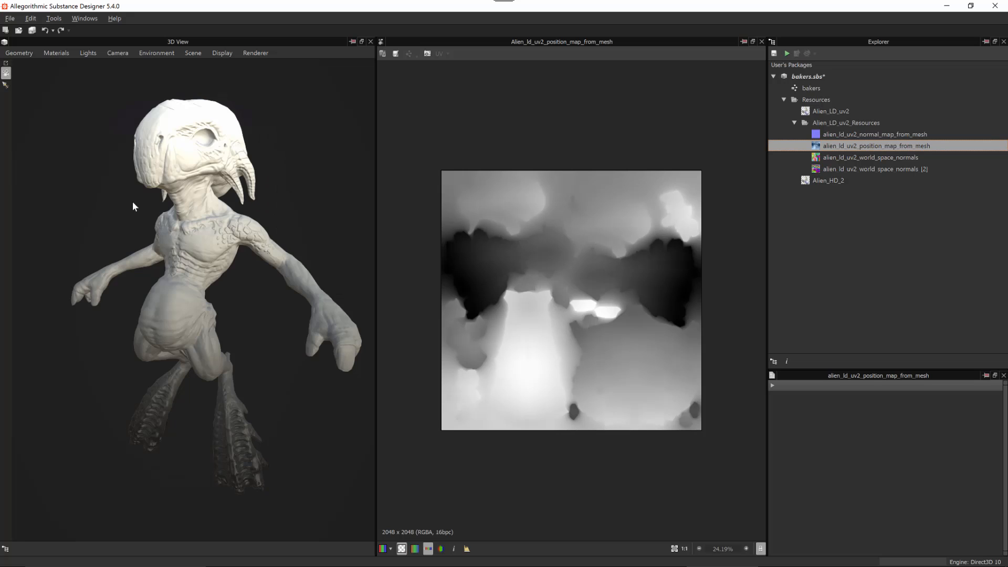
drag(234, 304, 269, 321)
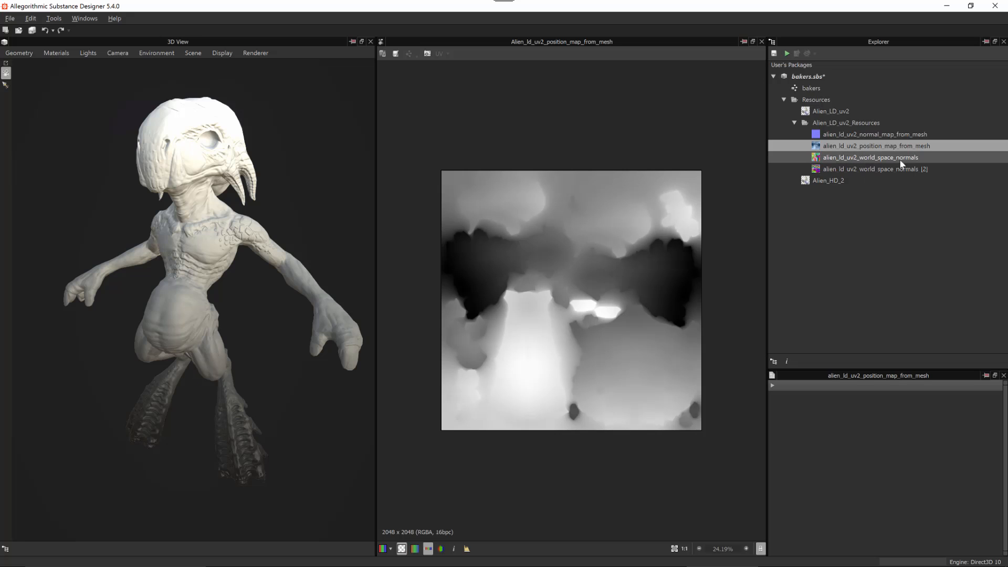
View both baked world space normals maps in the 2D view and apply alien_ld_uv2_world_space_normals_[2] to the alien's Base Color/Diffuse channel
double_click(842, 157)
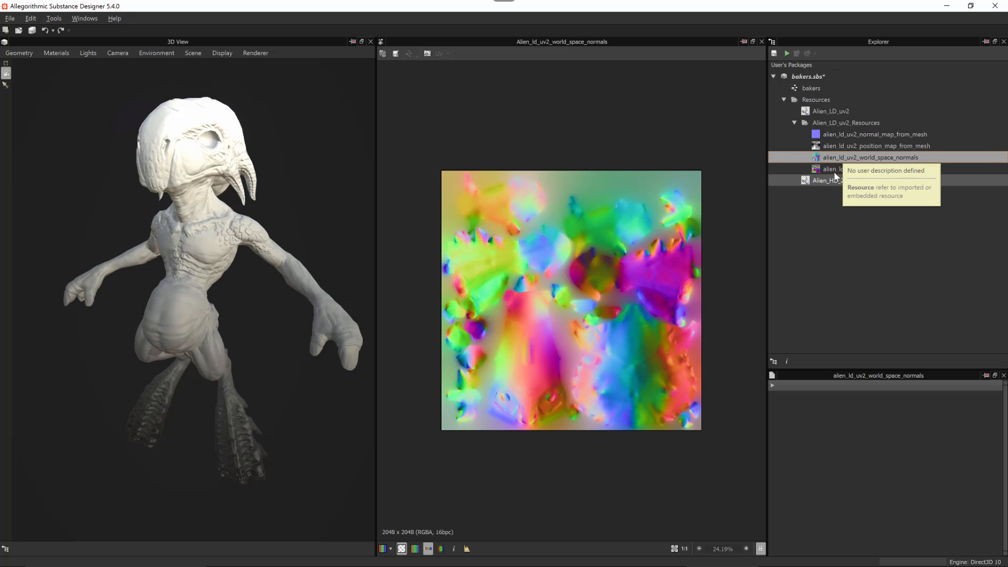
double_click(854, 169)
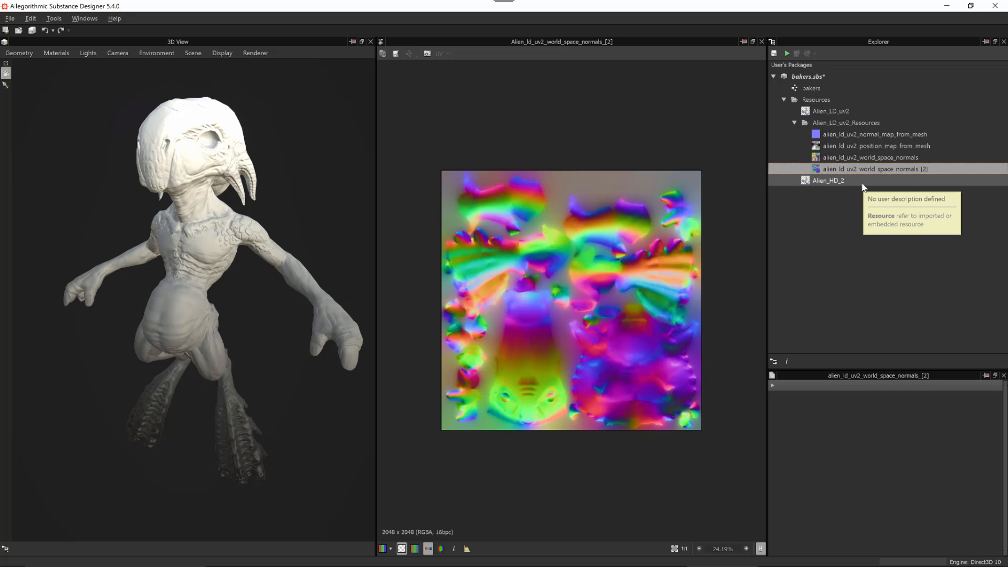
drag(861, 169, 176, 151)
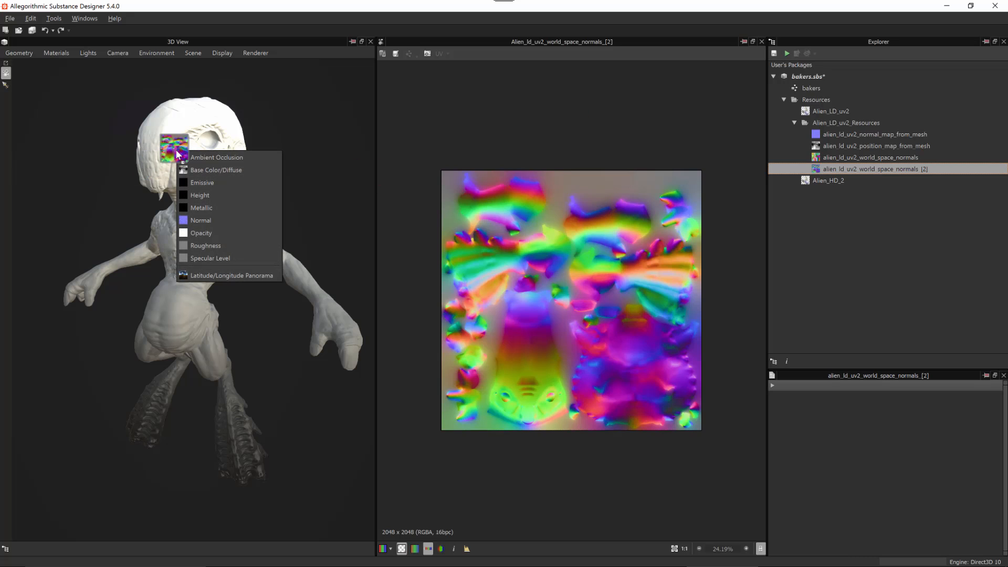
click(234, 174)
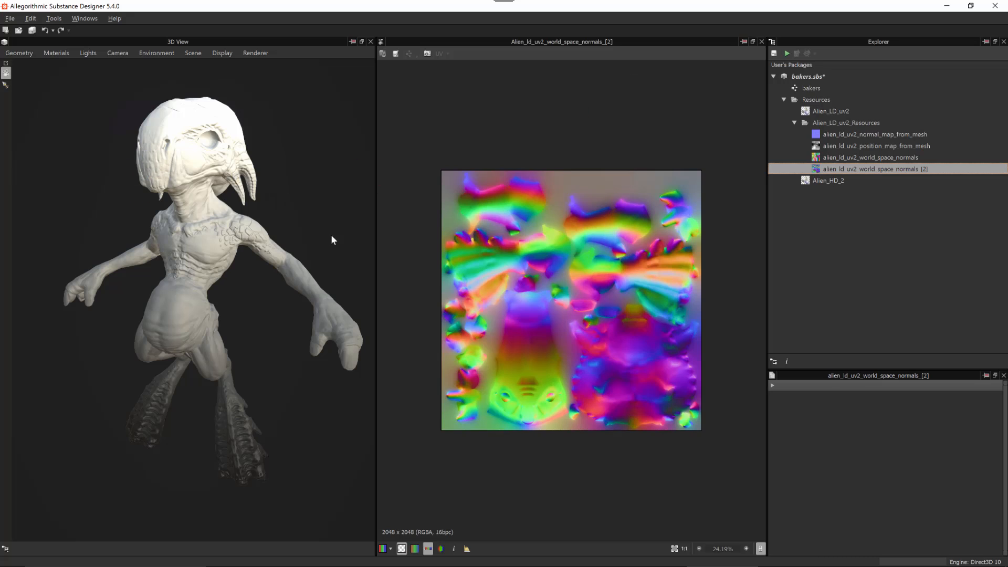